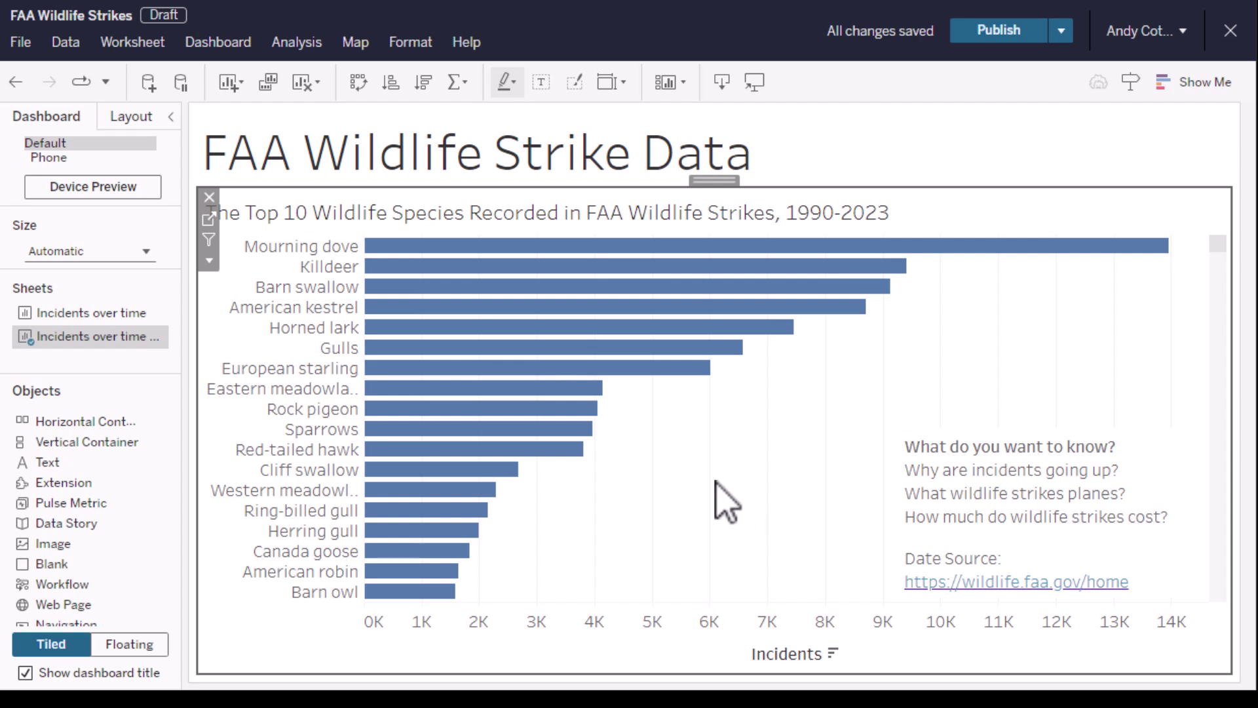
- Ask Einstein Copilot's suggested question, 'What is the trend of wildlife strikes over the years?', for a SUM(Incidents) line chart
mouse_move(695, 369)
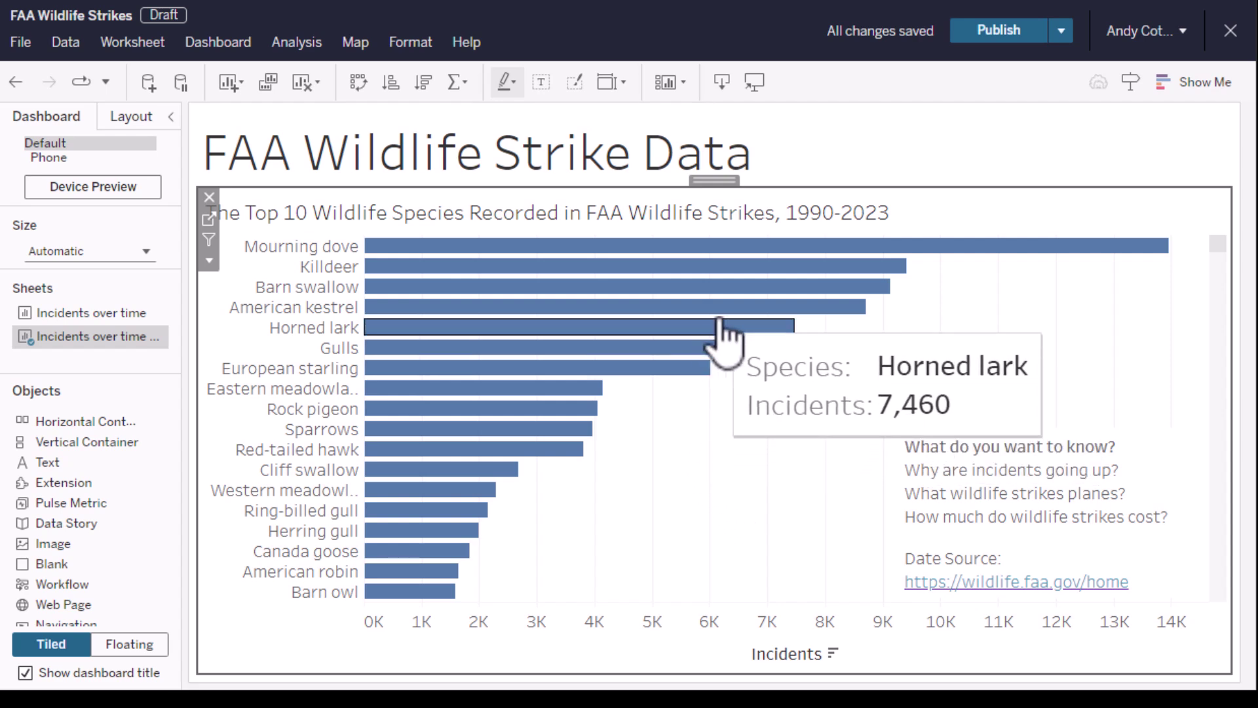
mouse_move(731, 318)
mouse_move(755, 249)
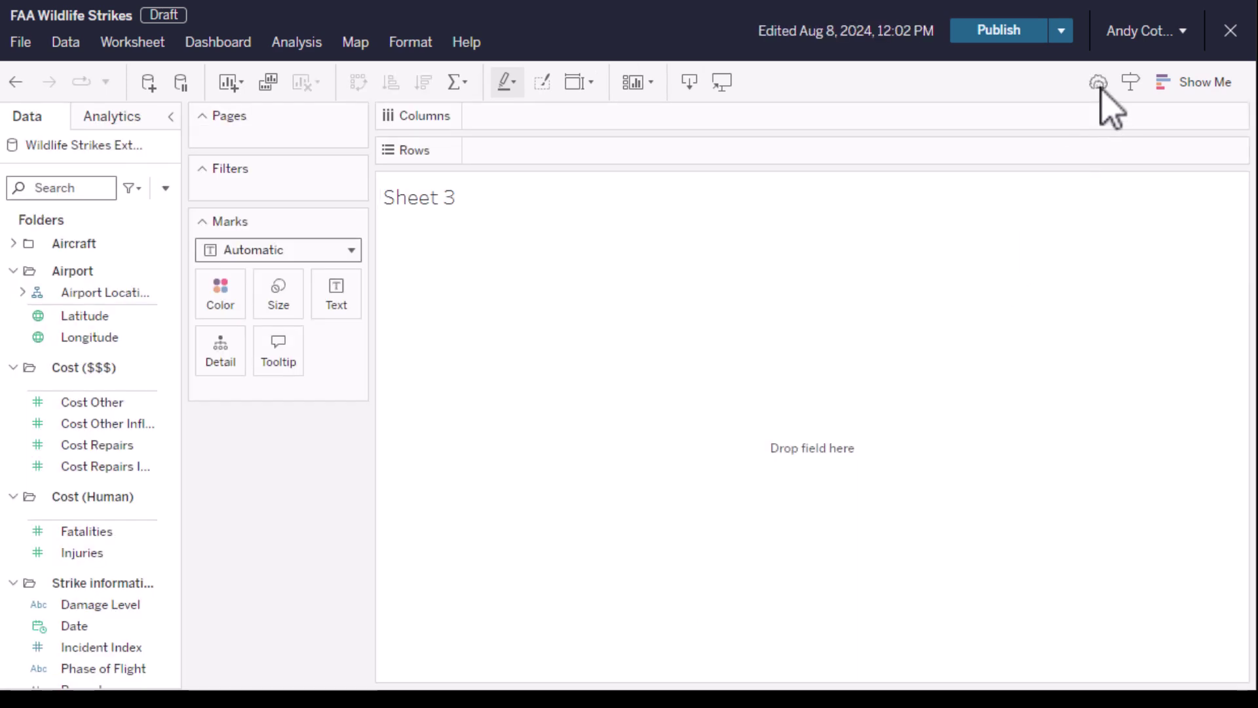
left_click(1099, 84)
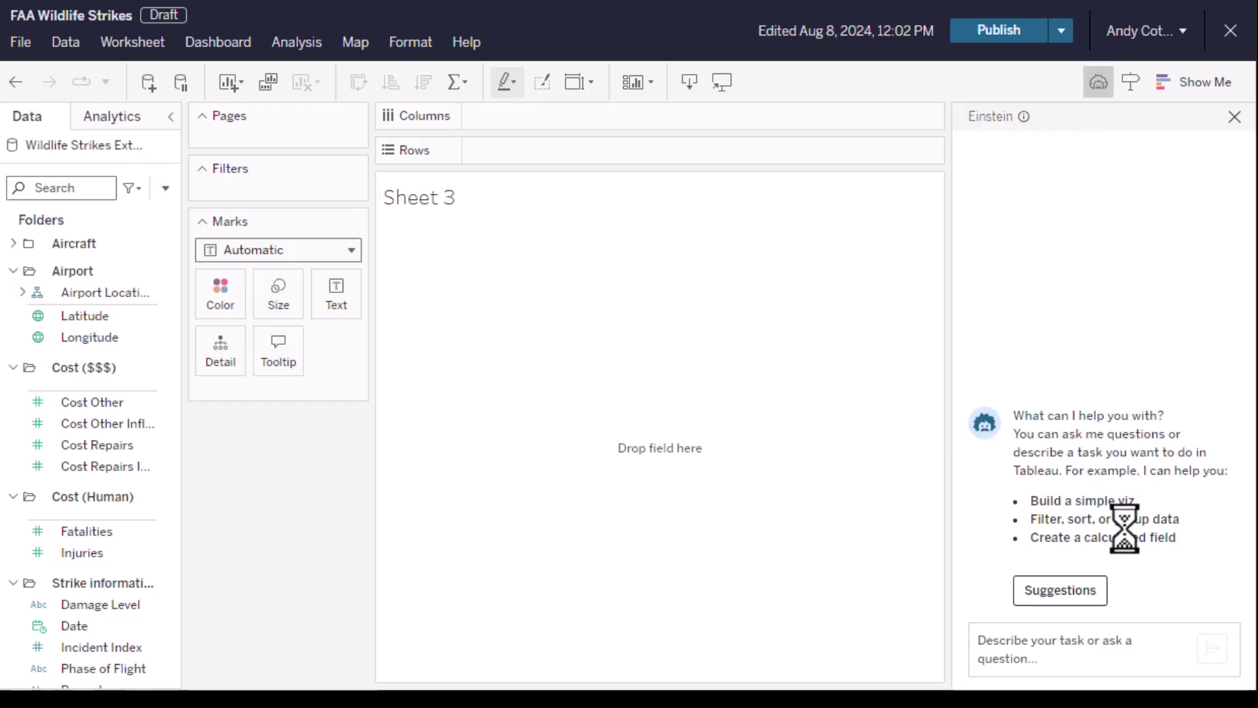
left_click(1080, 592)
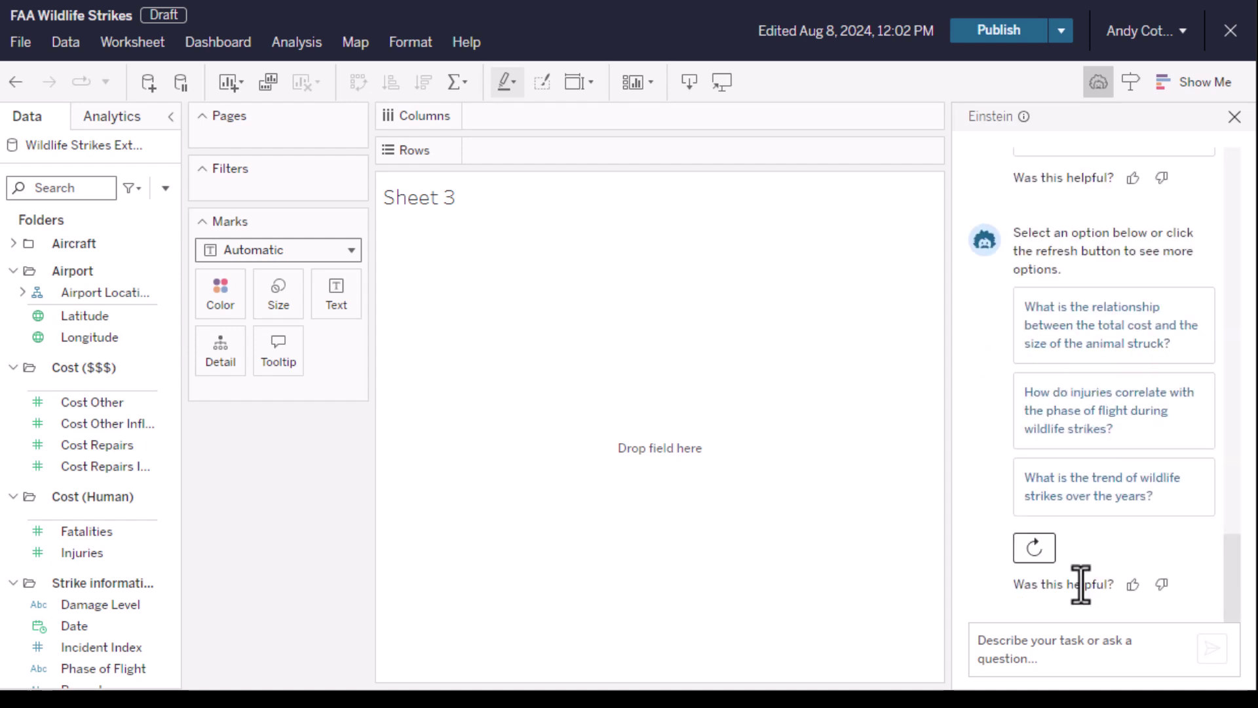
left_click(1129, 499)
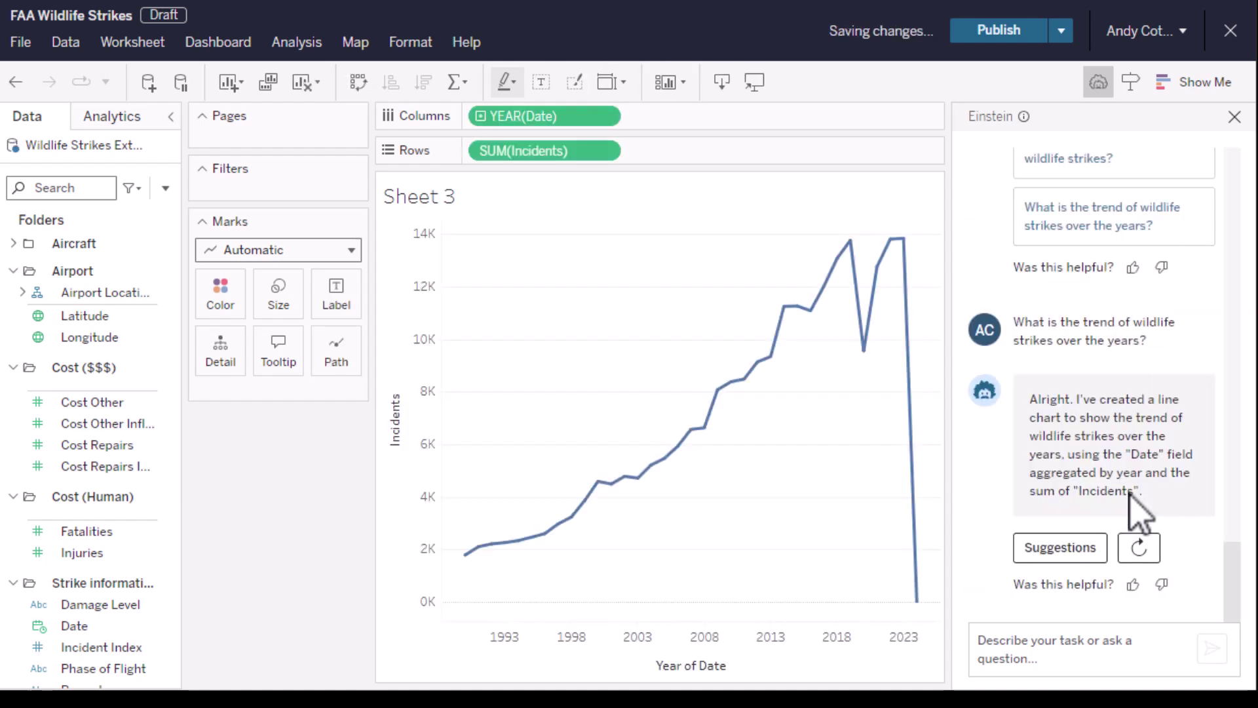
- Ask Einstein to 'exclude 2024' so the Date filter ends the incident line at 2023
mouse_move(924, 608)
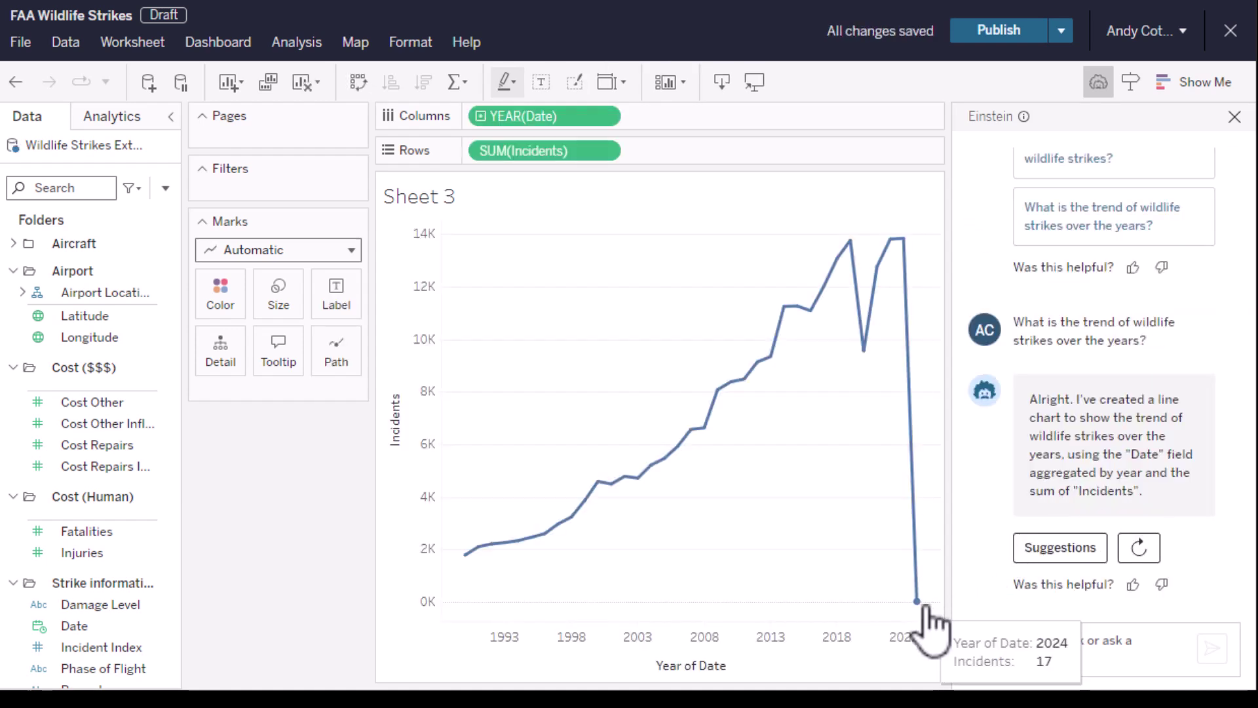
left_click(1032, 638)
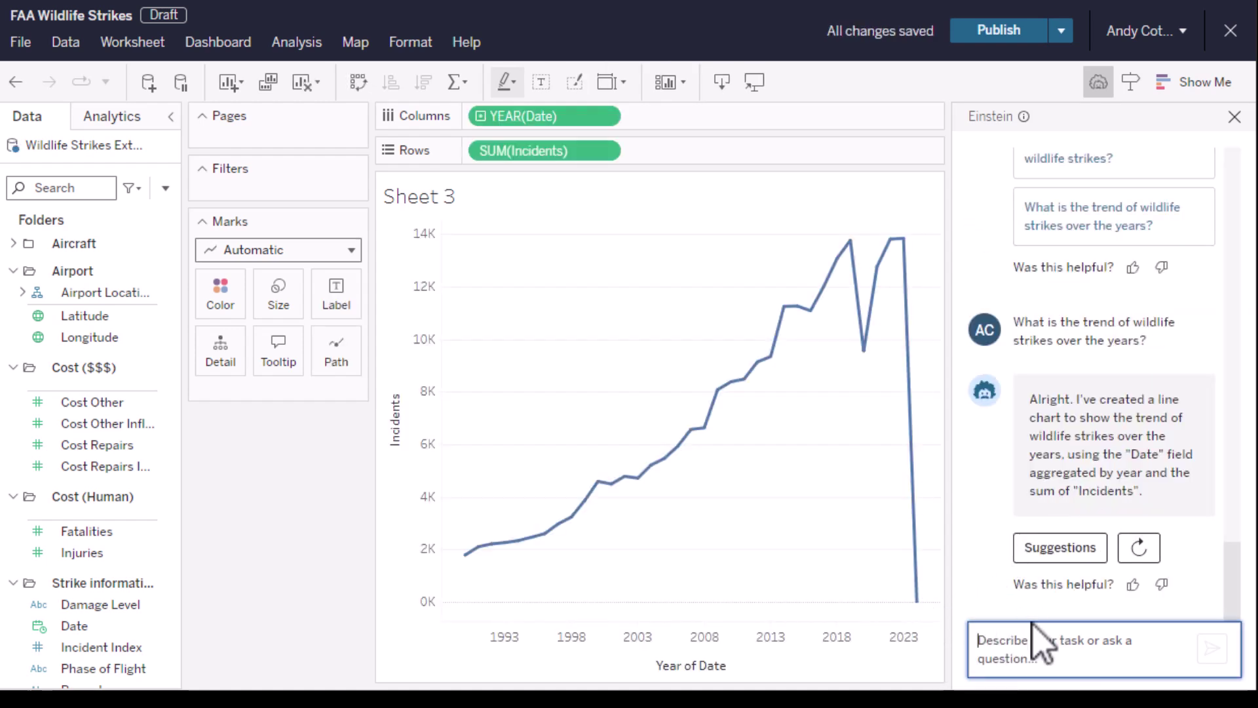
type("exclude 2024")
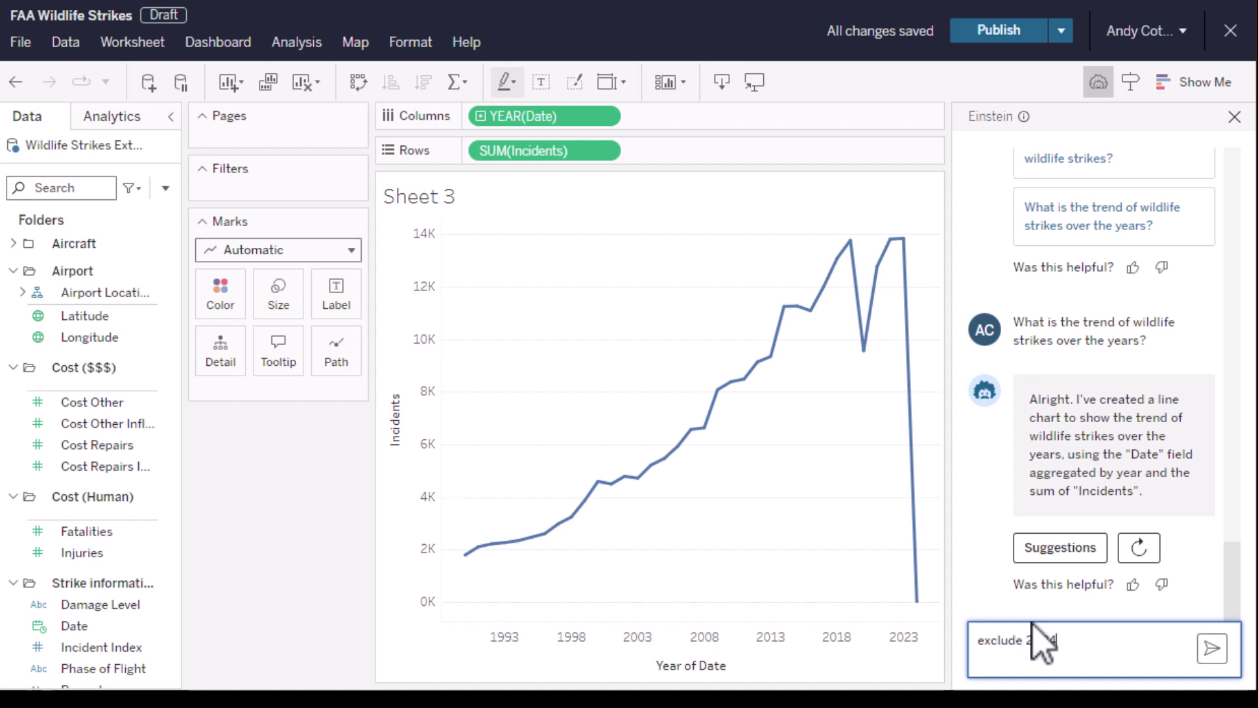
key("Return")
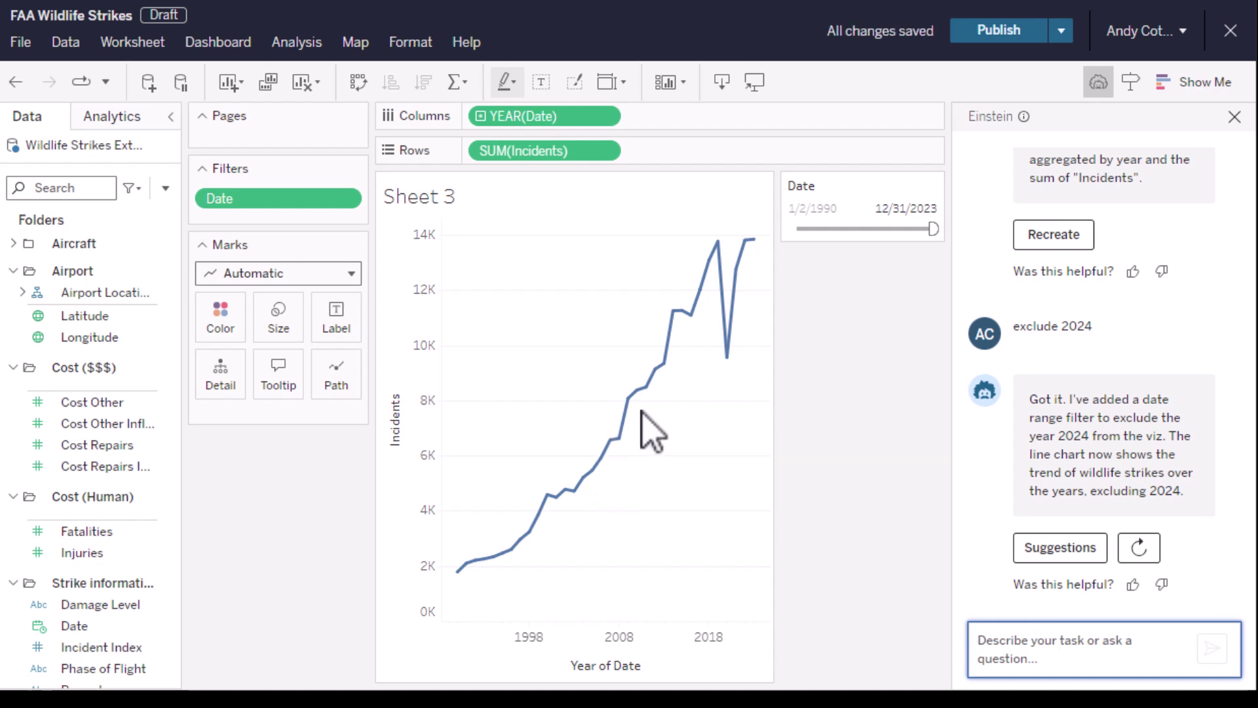
mouse_move(650, 387)
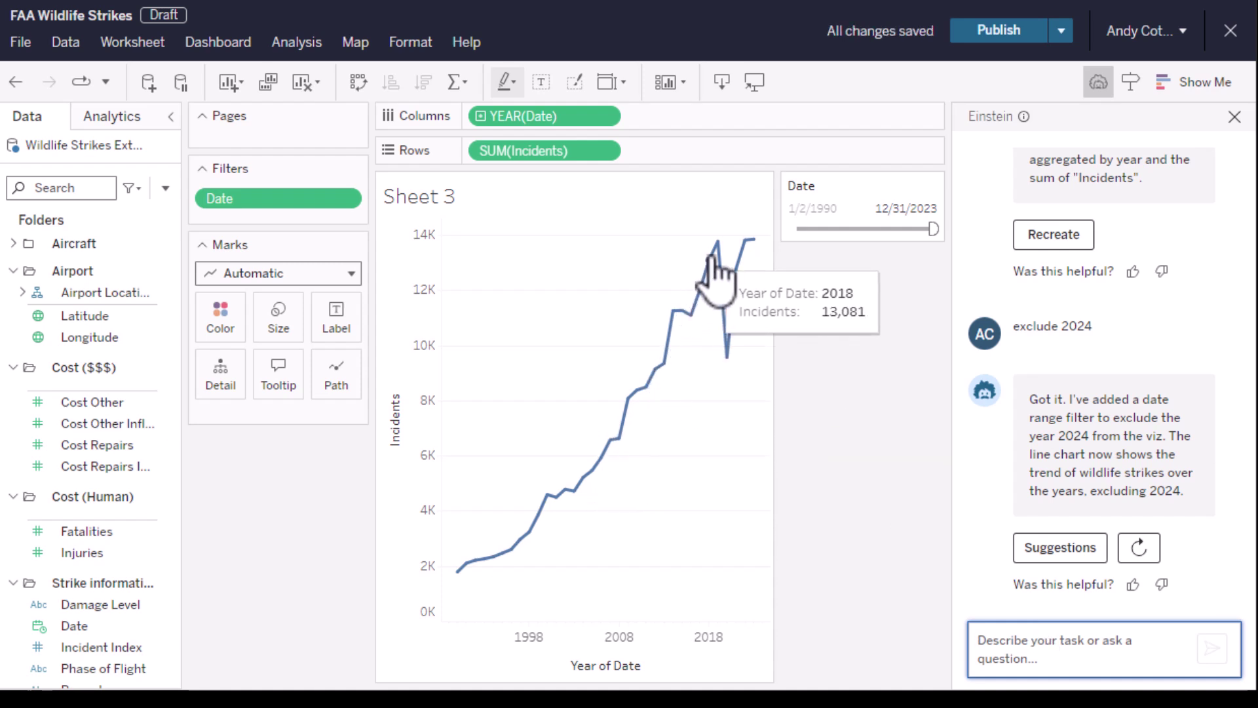
mouse_move(733, 351)
mouse_move(755, 241)
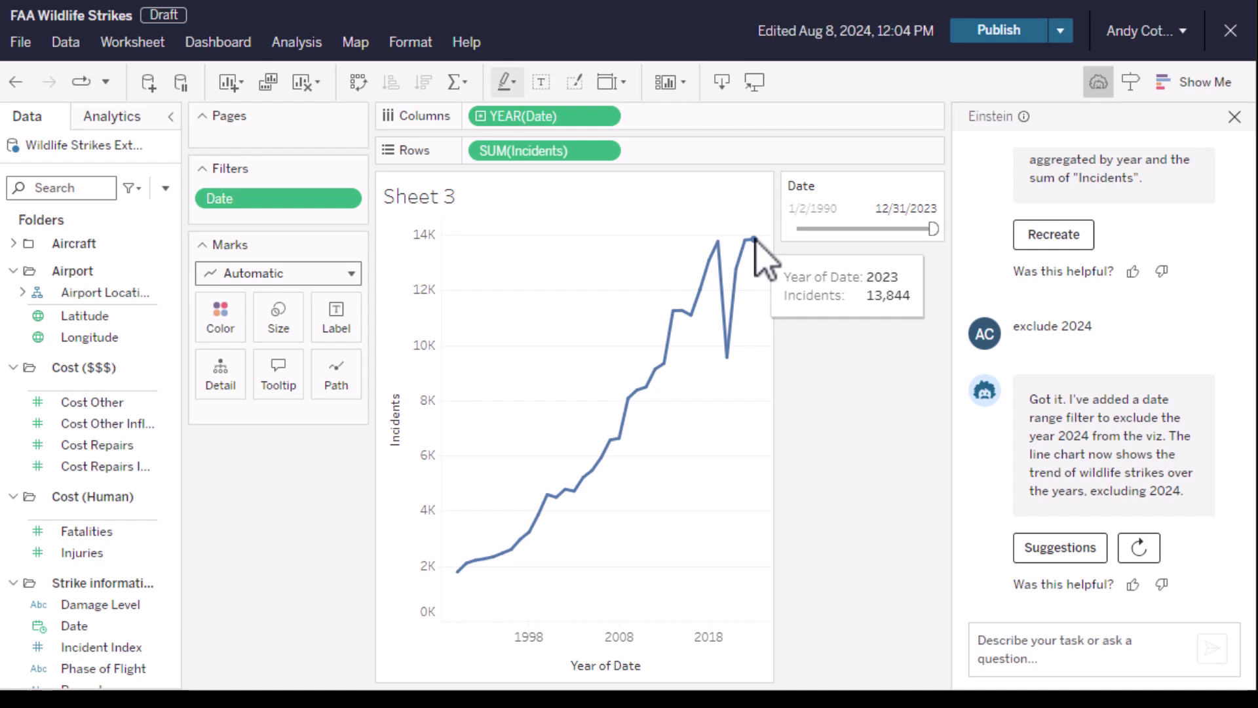
- Ask Einstein to 'add Damage Level' as colour, then highlight the No damage line in the legend
left_click(1095, 663)
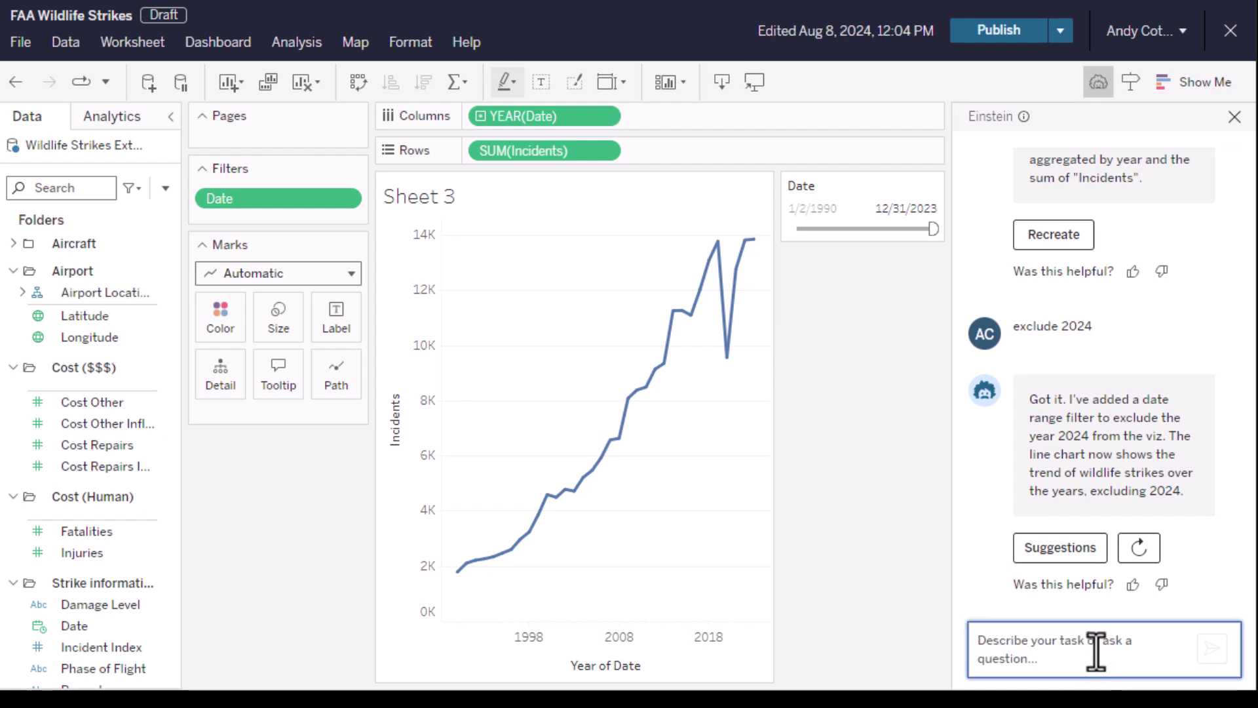
type("add Damage Level")
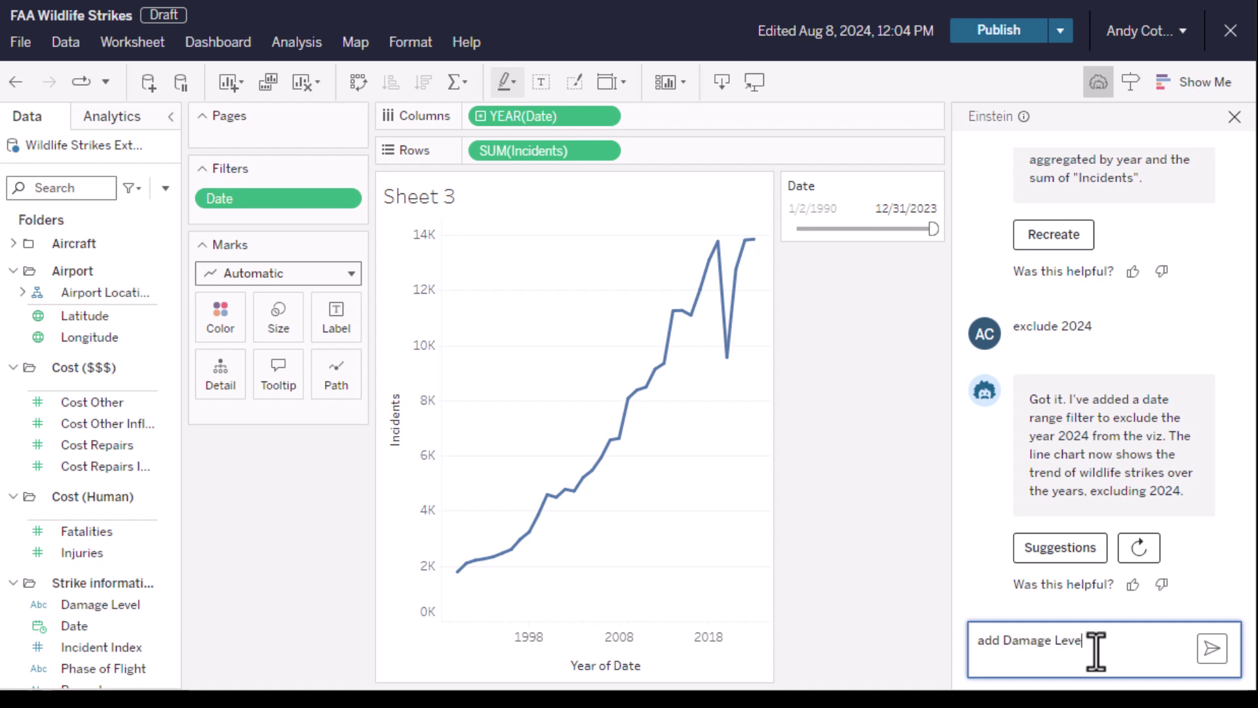
key("Return")
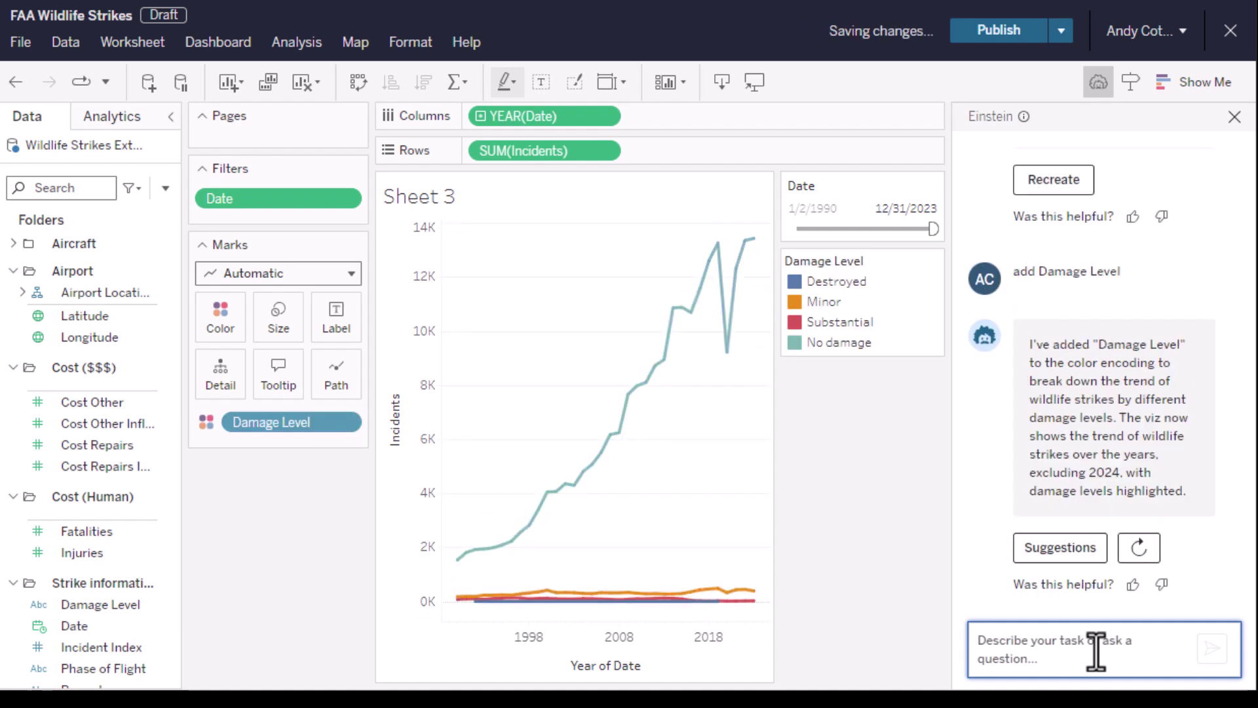
left_click(909, 262)
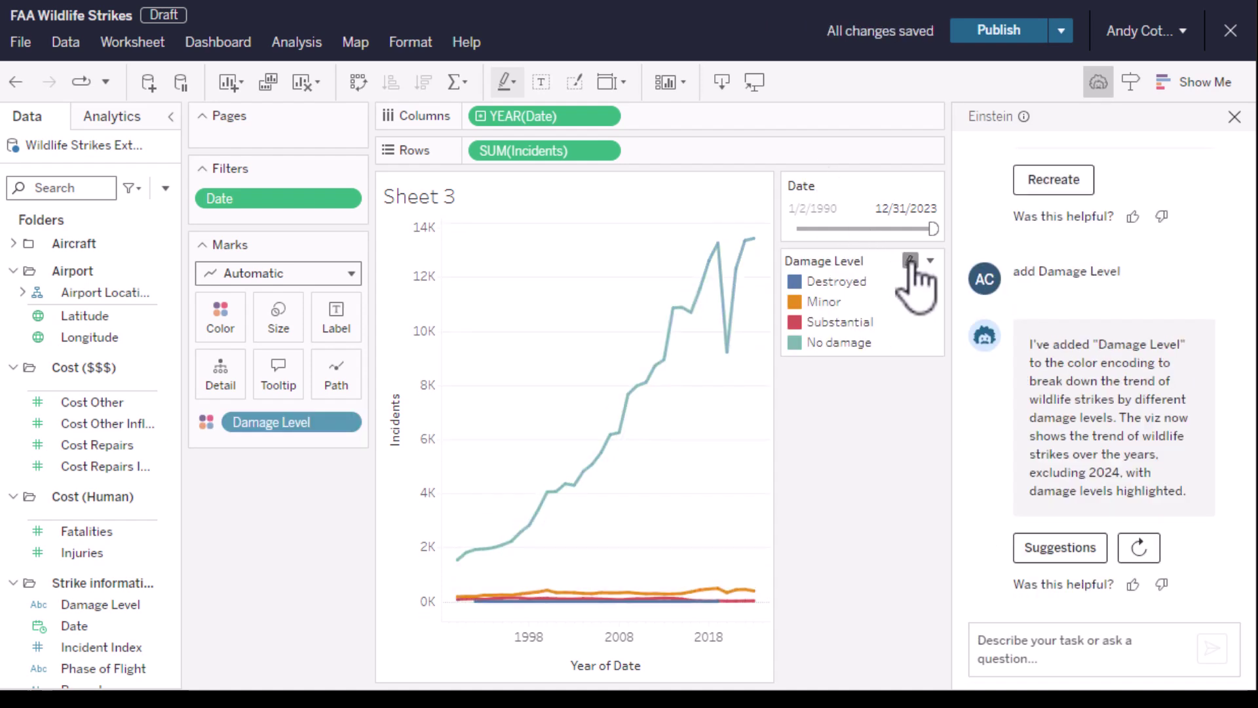
left_click(860, 343)
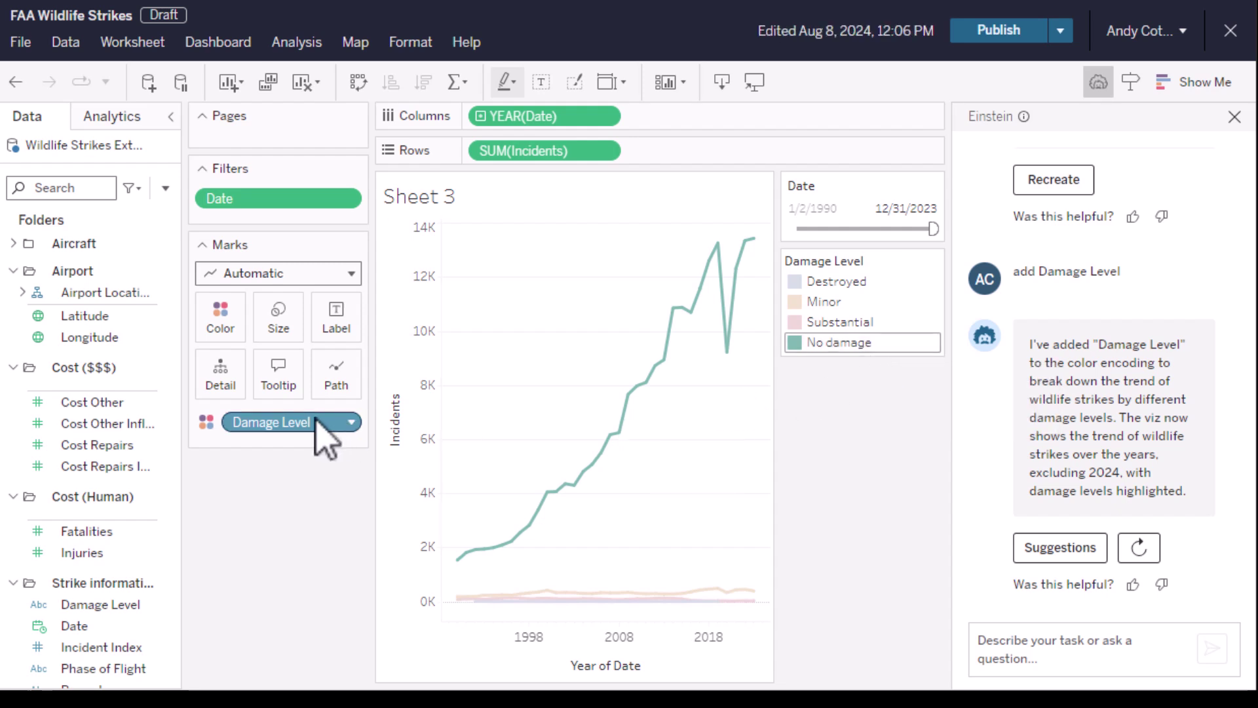
- Remove the Damage Level pill from the Color shelf, restoring one yearly incident line
left_click_drag(317, 427, 310, 494)
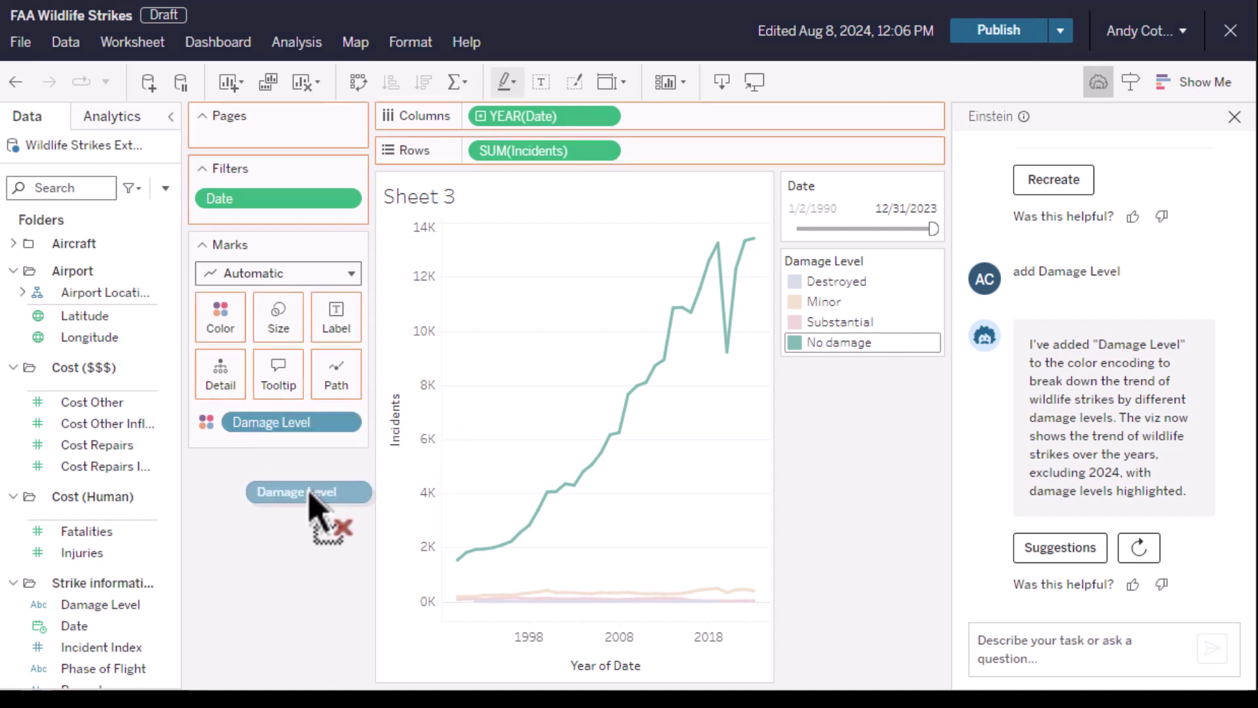
left_click_drag(311, 495, 310, 496)
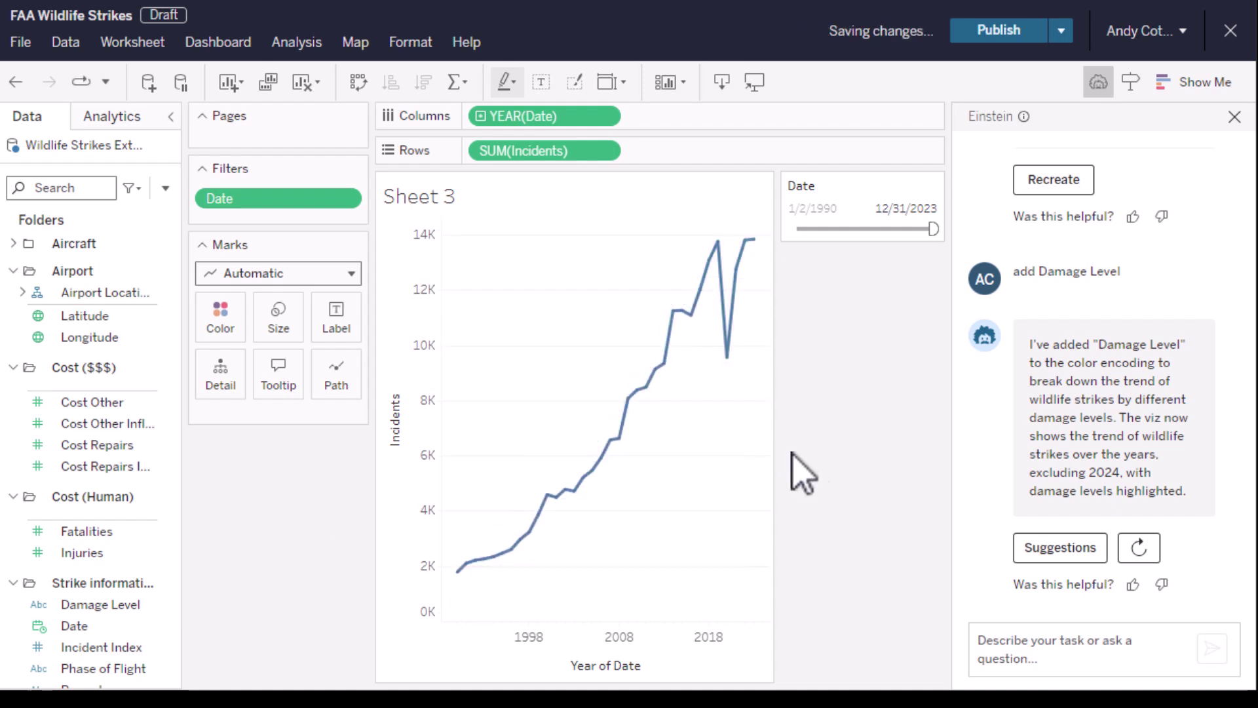
left_click(996, 642)
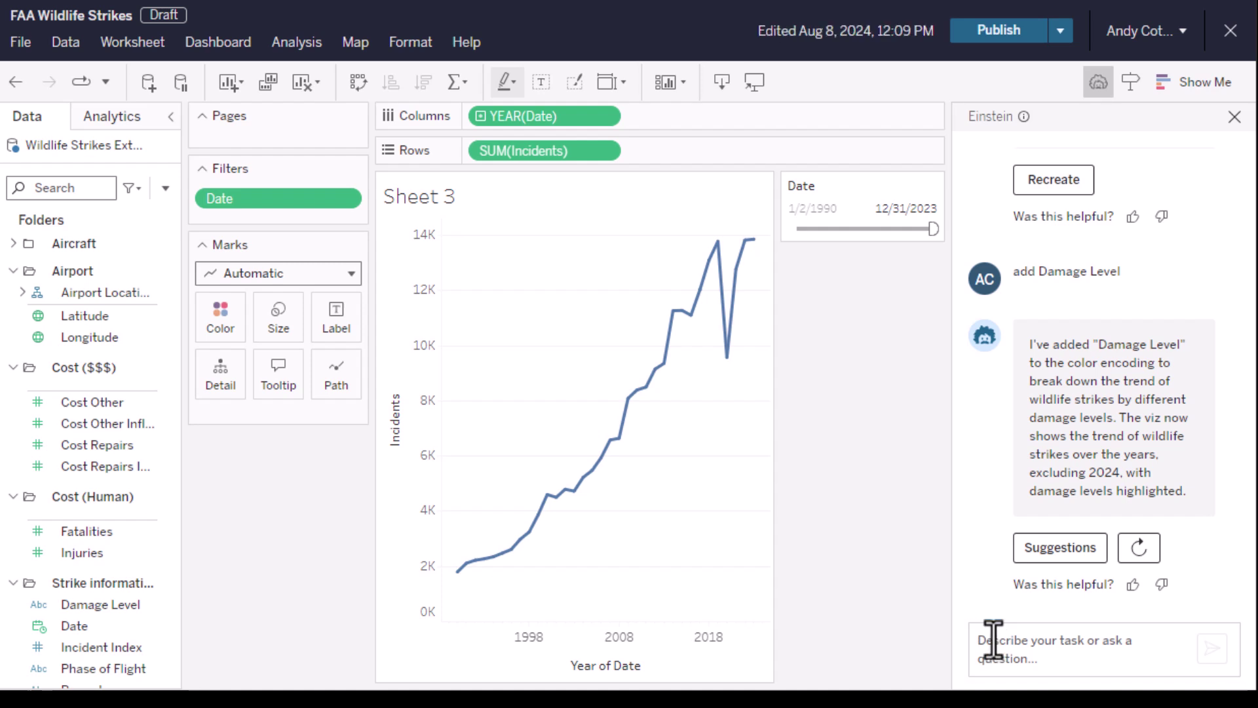
- Ask Einstein to 'calculate total cost (allowing for inflation)' and save the Total Cost Inflation Adjusted field
left_click(993, 639)
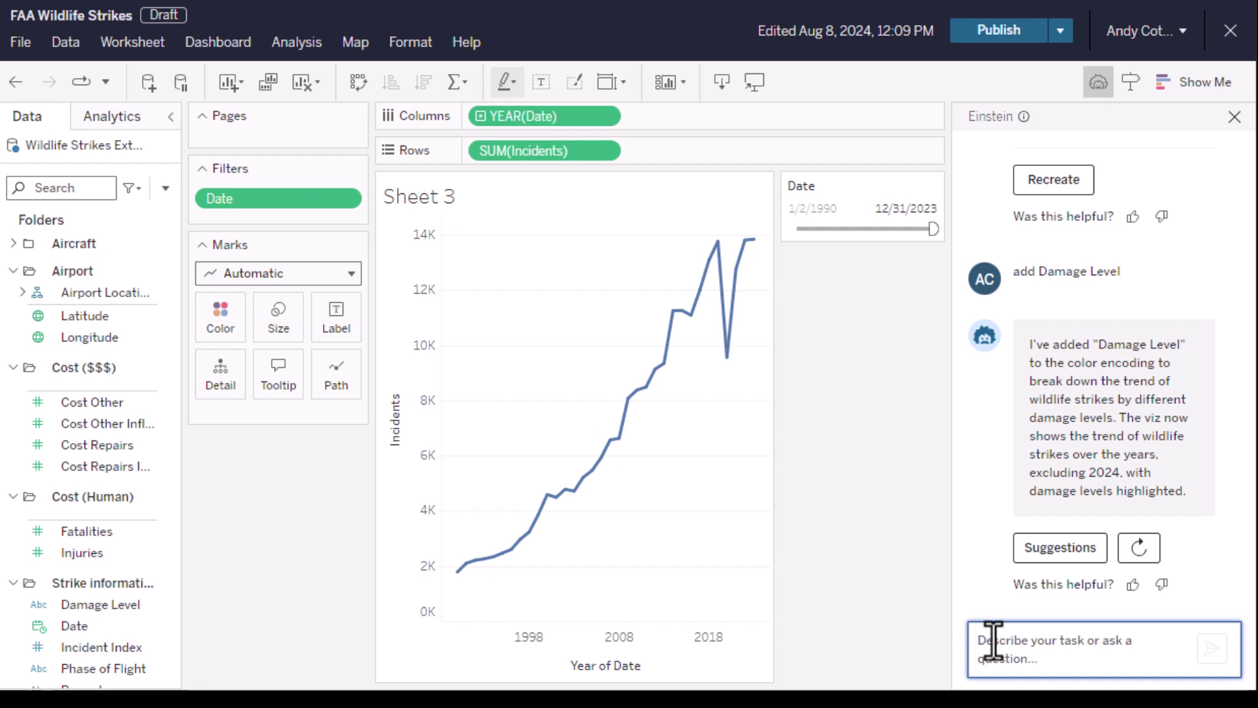
type("calculate tot")
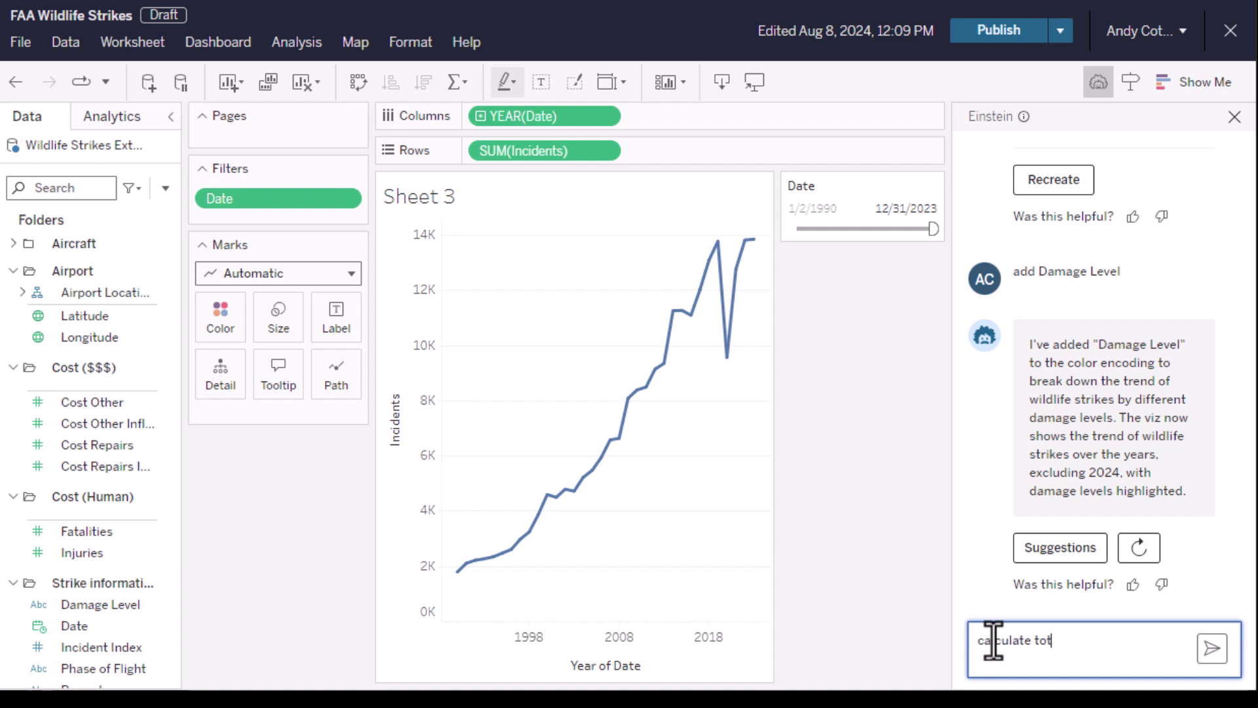
type("al cost (allowing for infla")
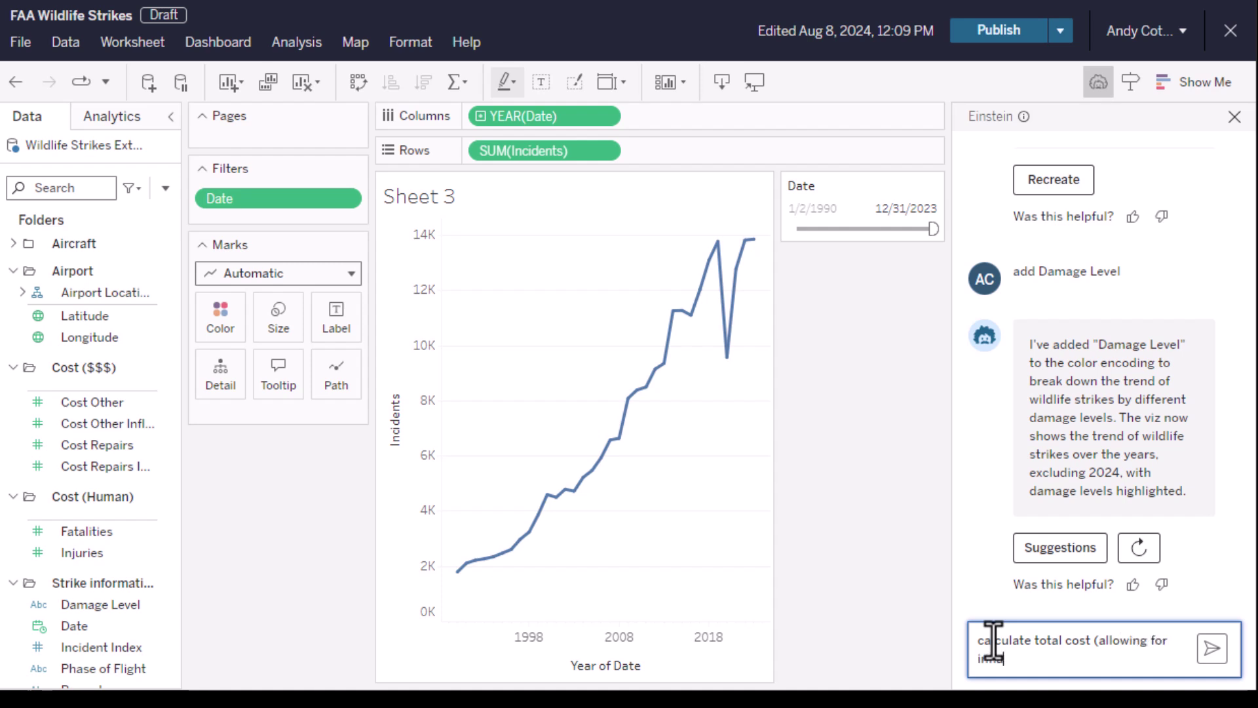
type("tion)")
key("Return")
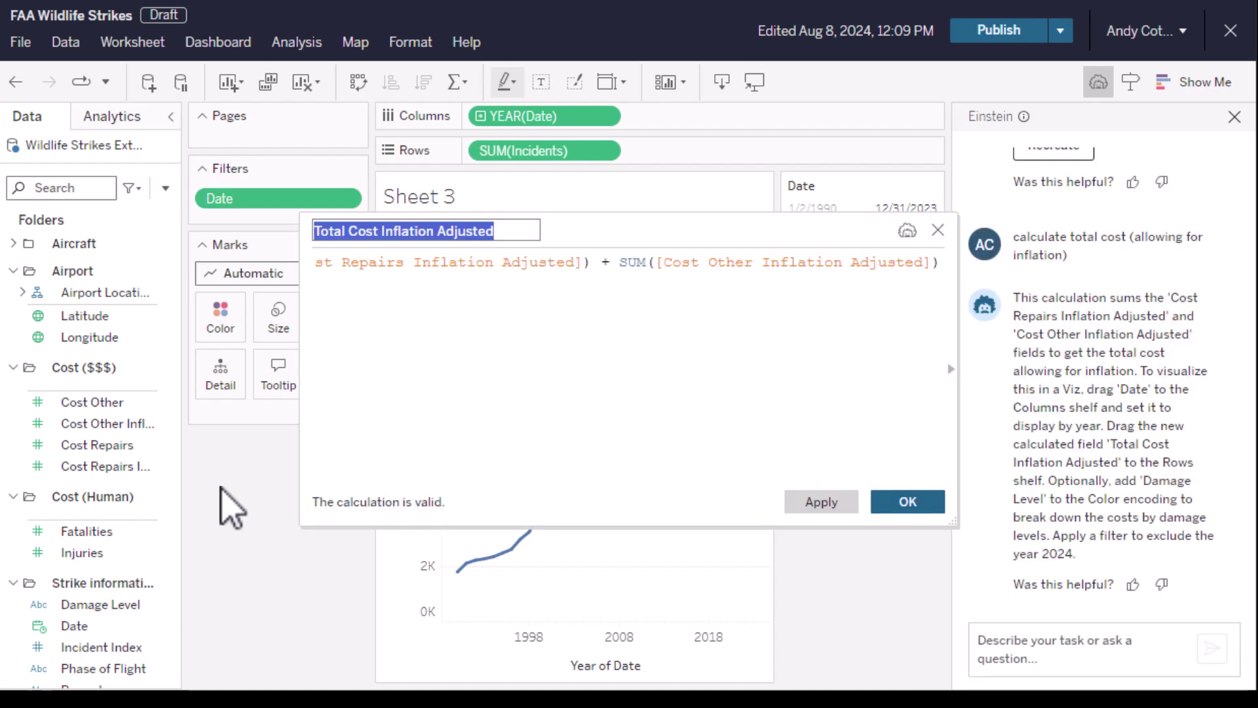
left_click_drag(556, 474, 618, 472)
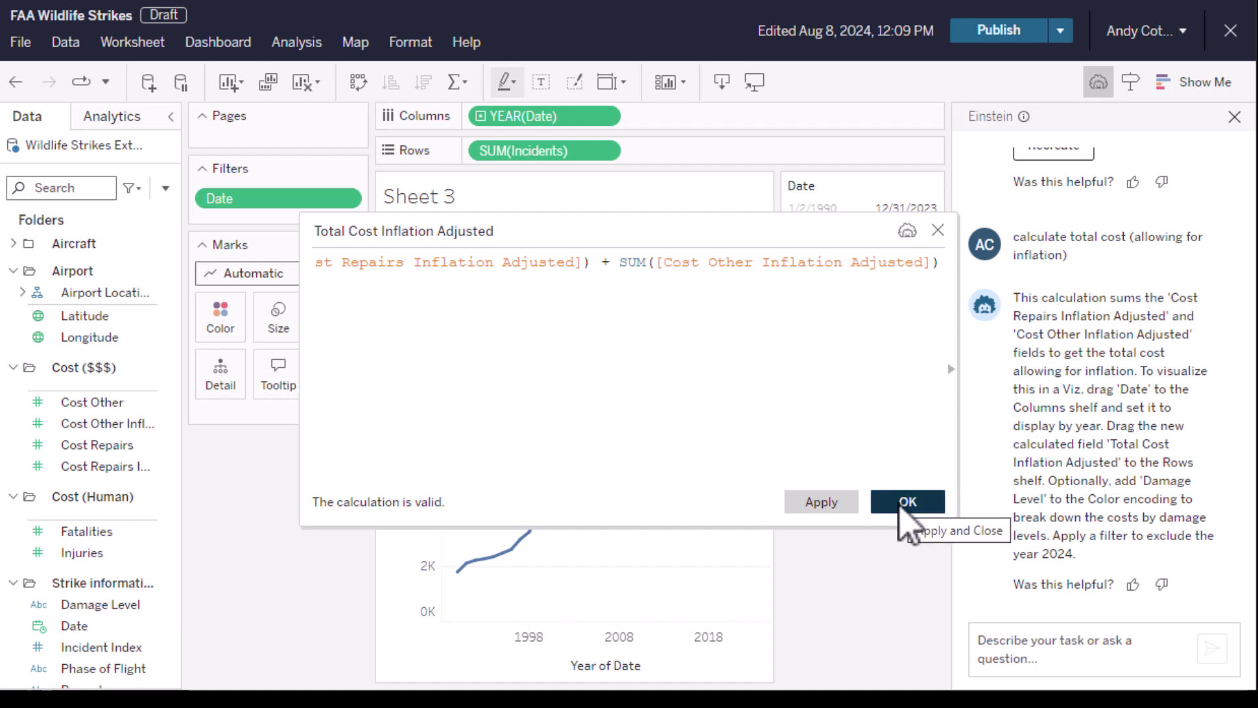
left_click(904, 503)
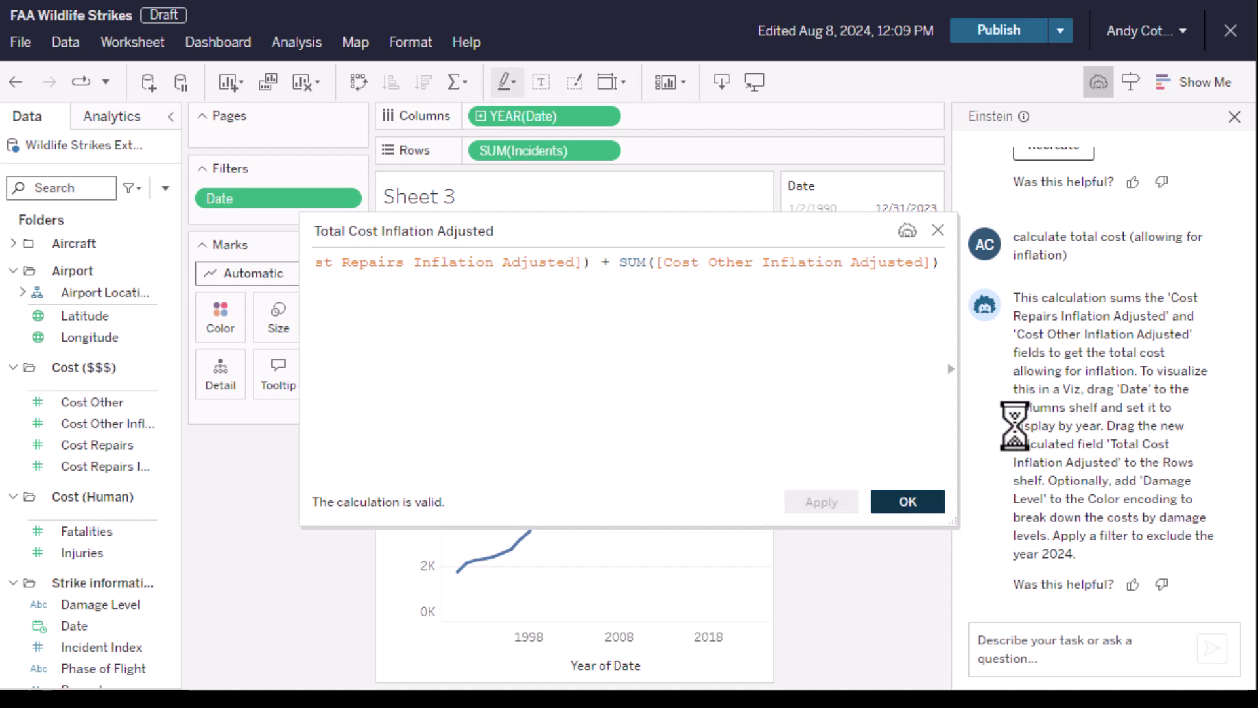
- Ask Einstein to 'Add Total Cost to the view', stacking an inflation-adjusted cost line under incidents
left_click(1020, 642)
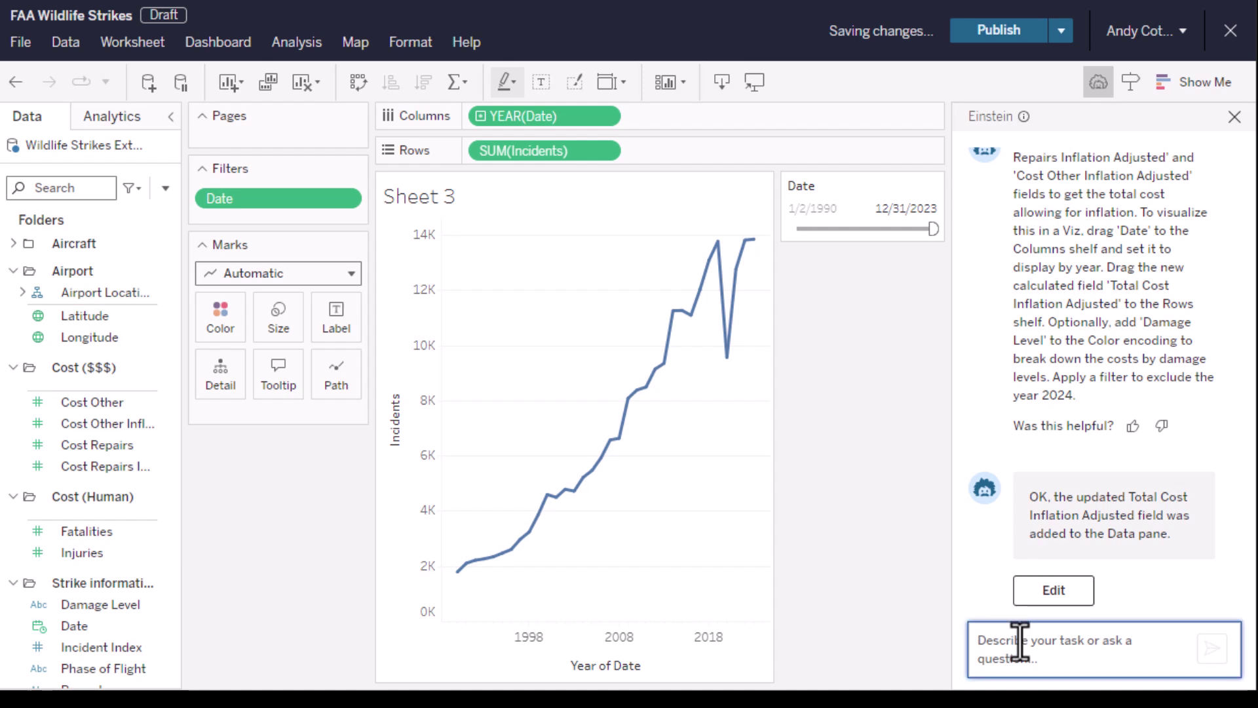
type("Add T")
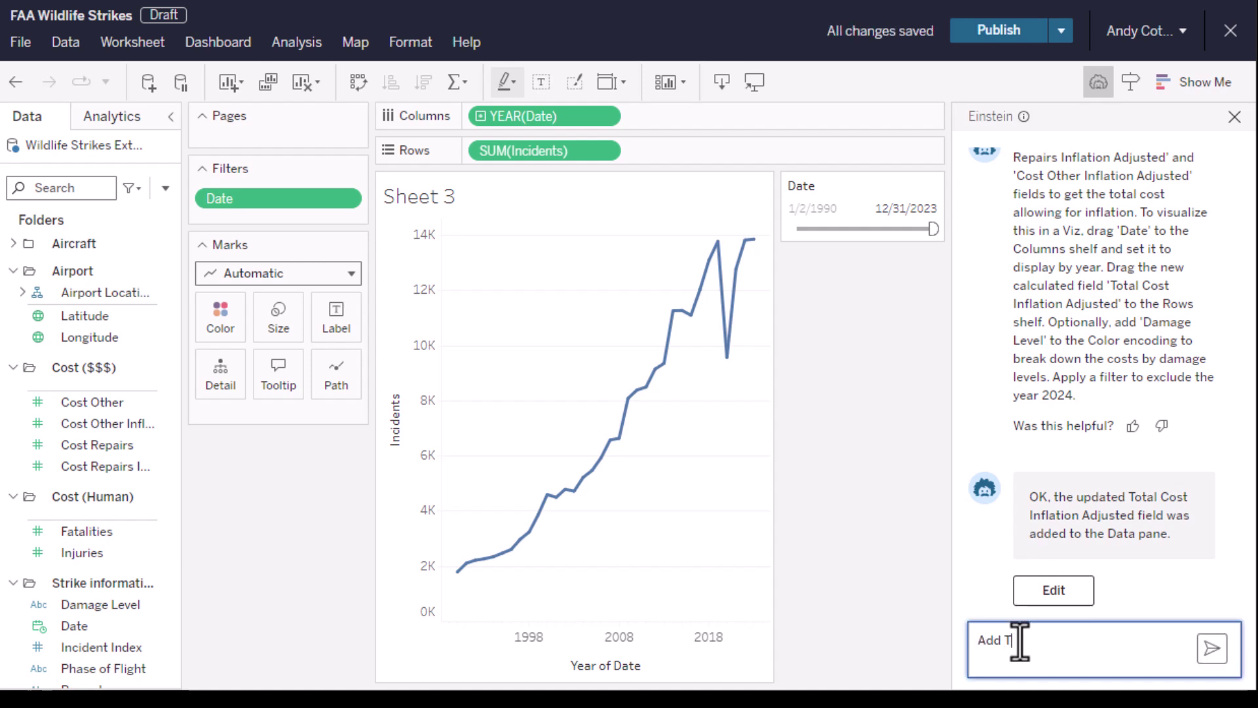
type("otal Cost to the view")
left_click(1211, 648)
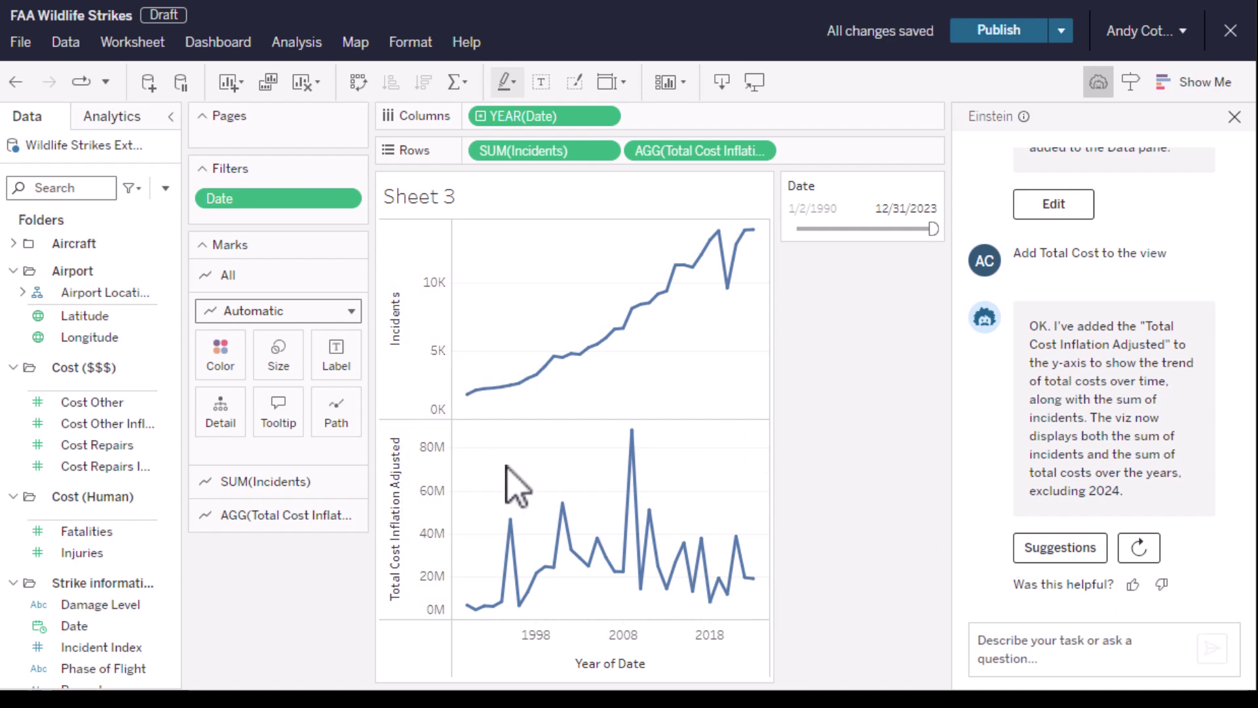
mouse_move(631, 432)
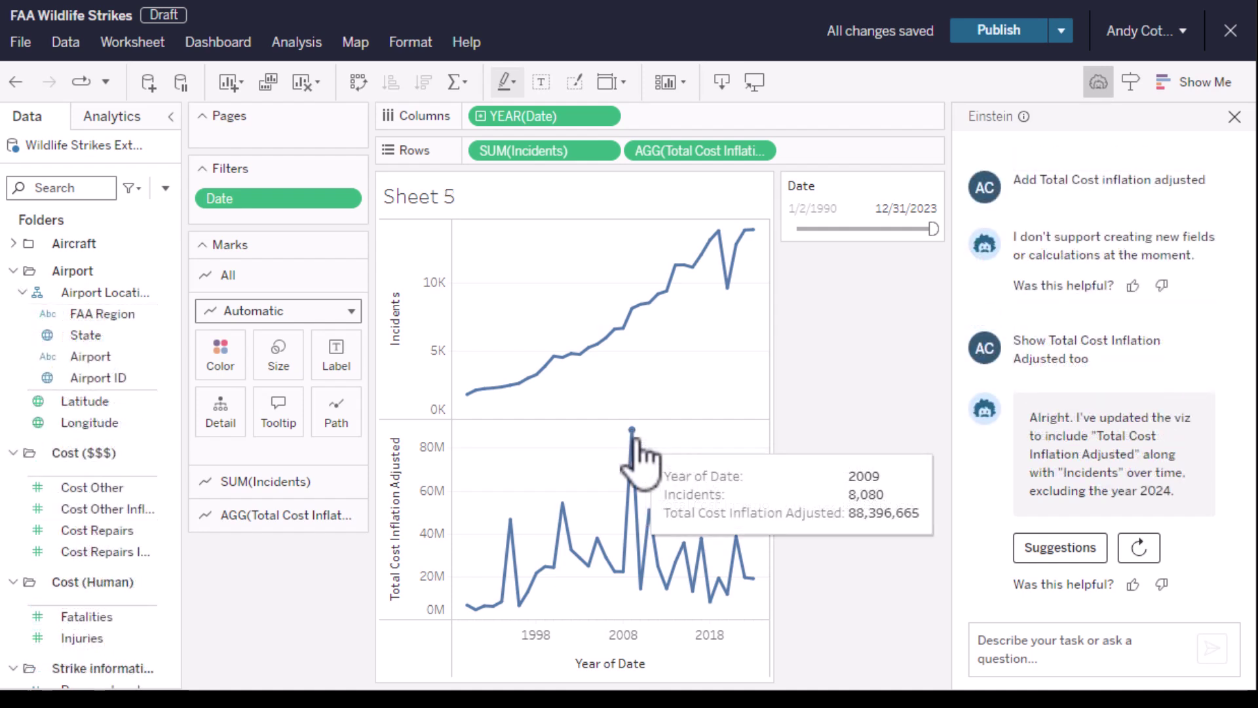
- Ask Einstein to 'Show flights (in 2009 only) that had a high total cost as a bar chart'
left_click(1095, 645)
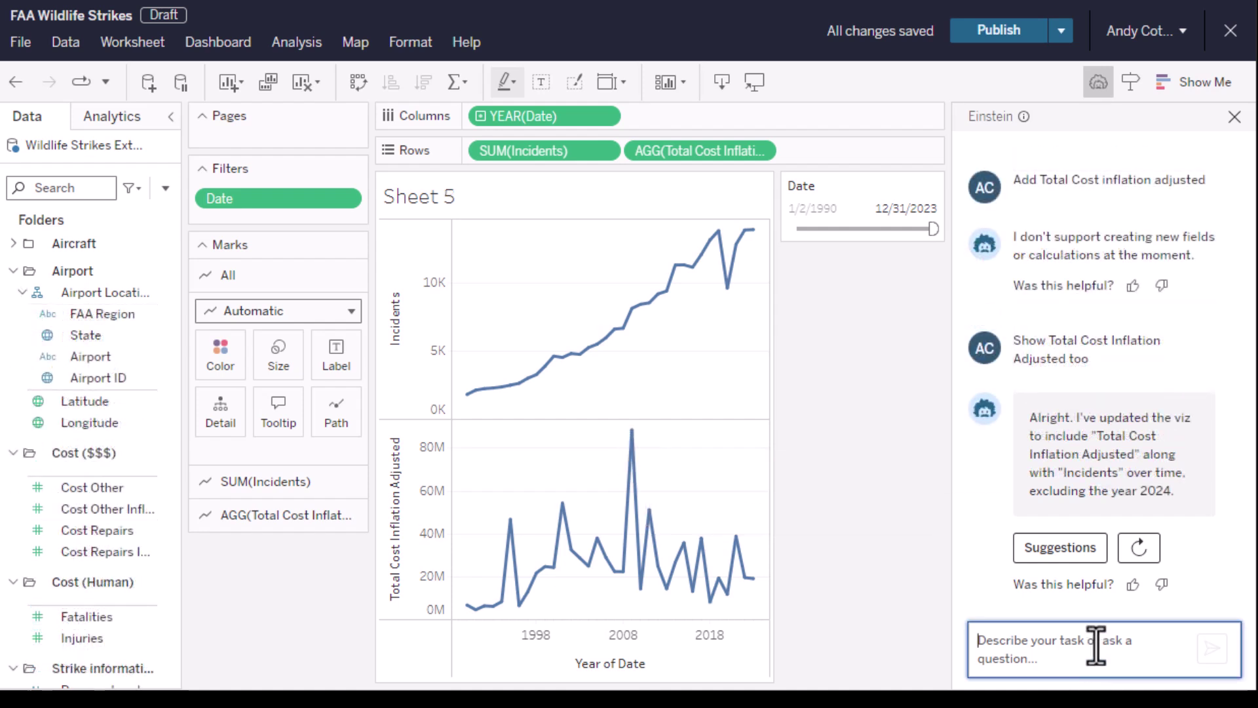
type("Show fligh")
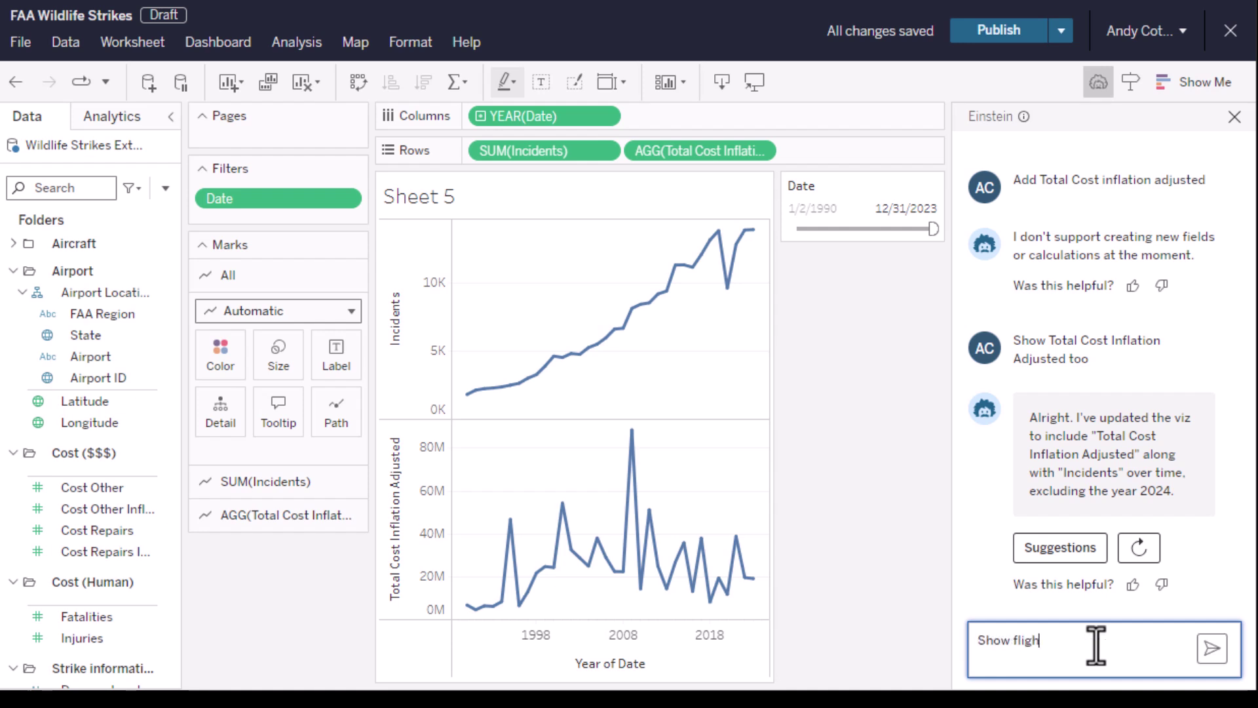
type("ts (in 2009 only) that had a high tota")
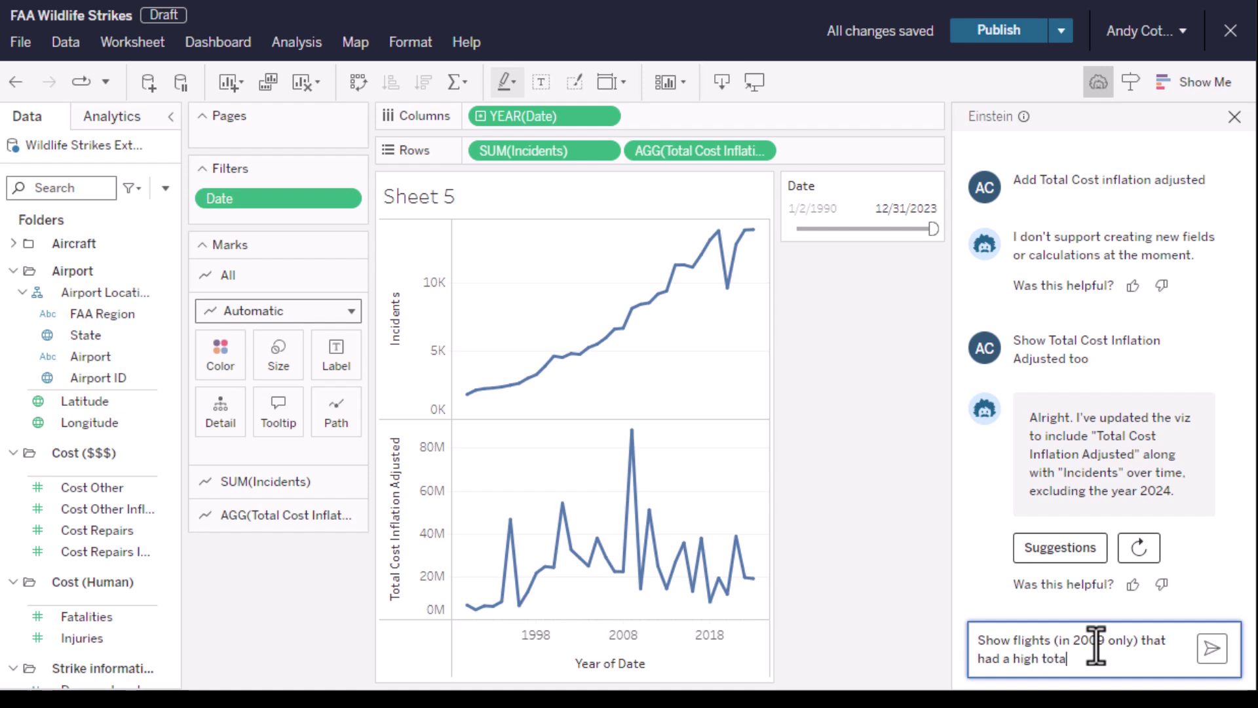
type("l cost as a bar ")
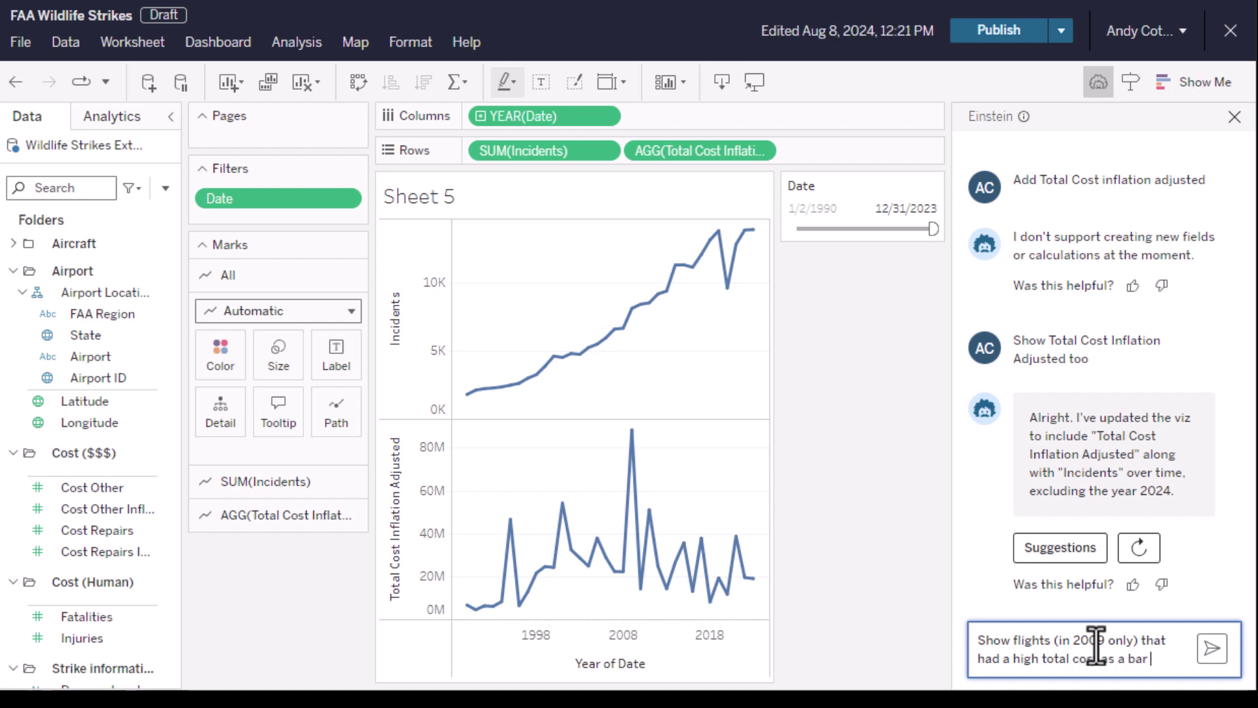
type("chart")
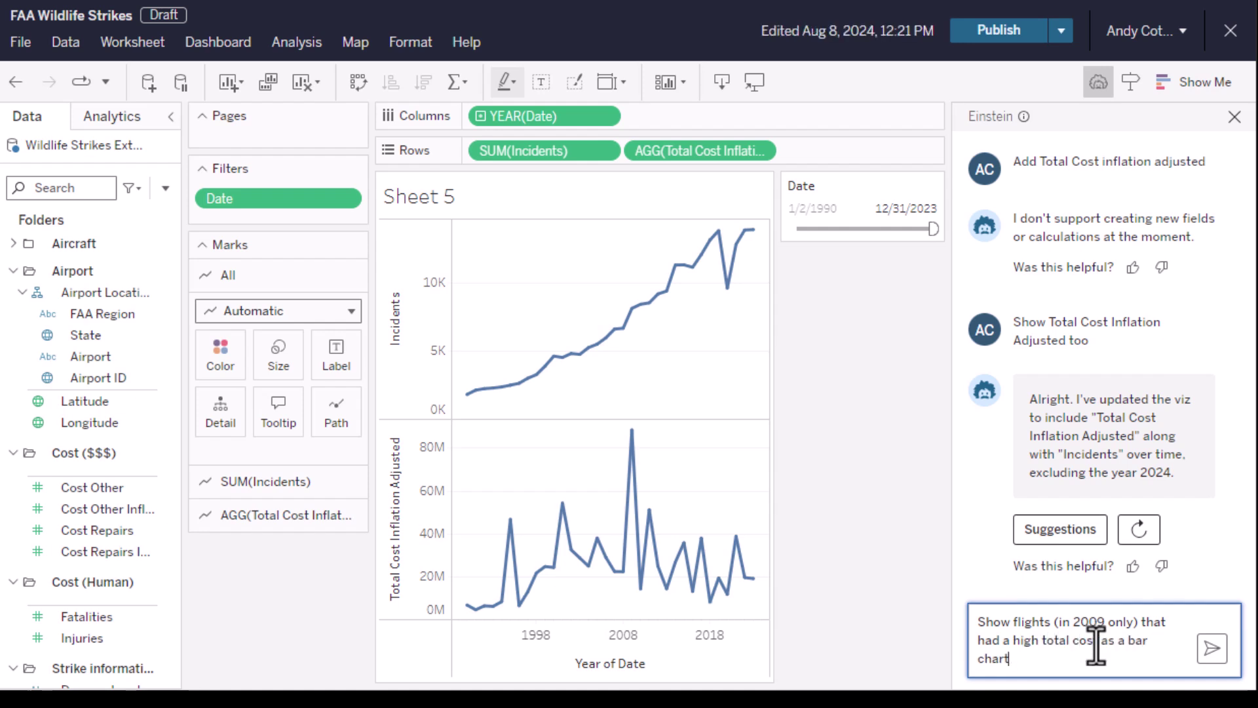
key("Return")
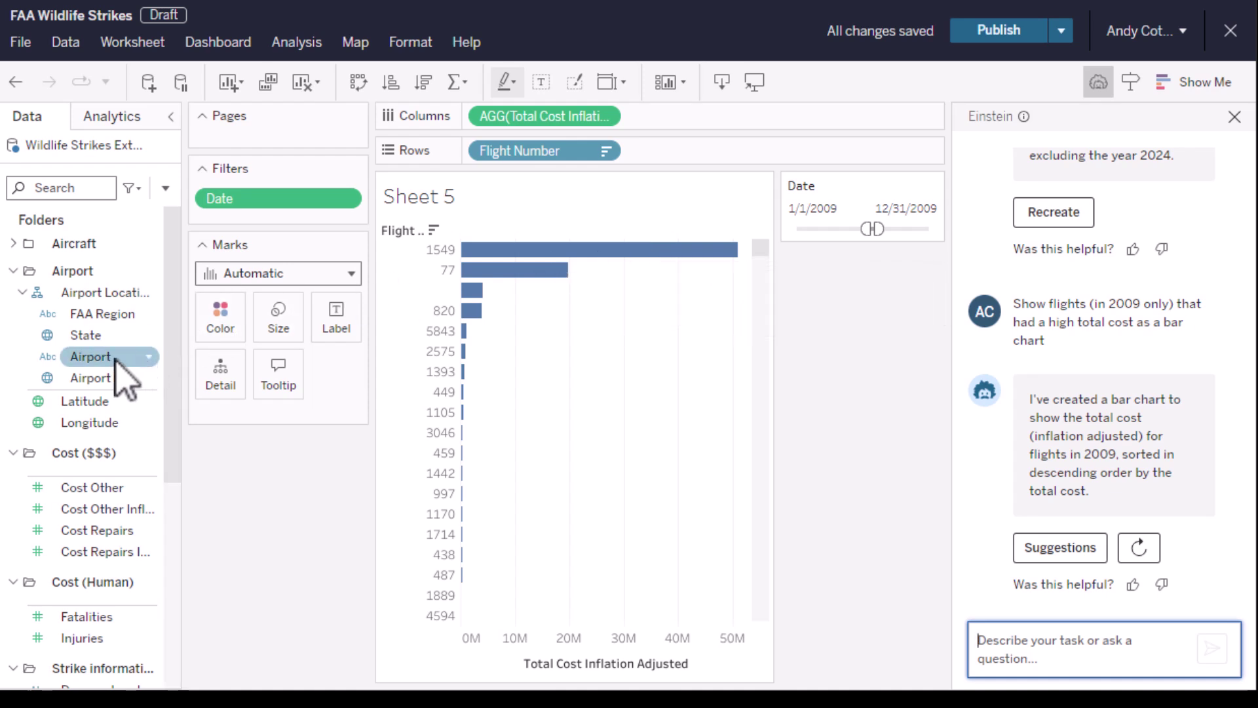
- Put Airport on the Detail card so flight bars show their airport, e.g. LA GUARDIA ARPT
left_click_drag(116, 359, 219, 386)
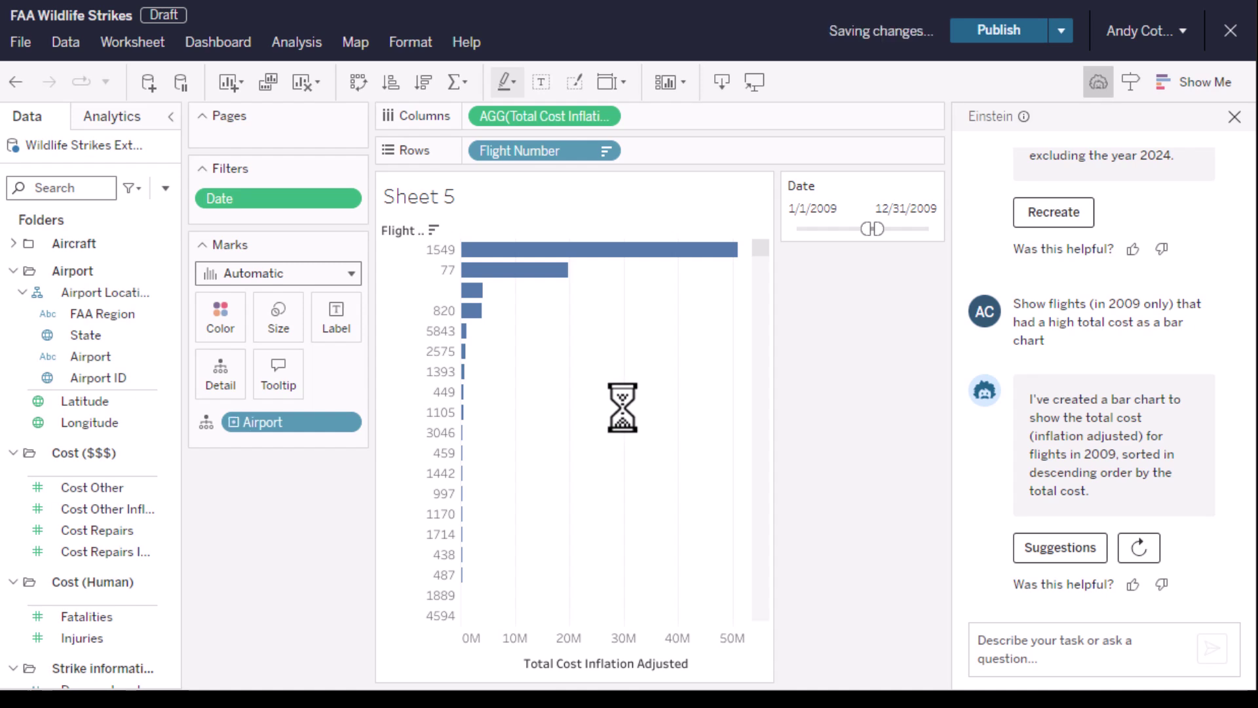
mouse_move(636, 252)
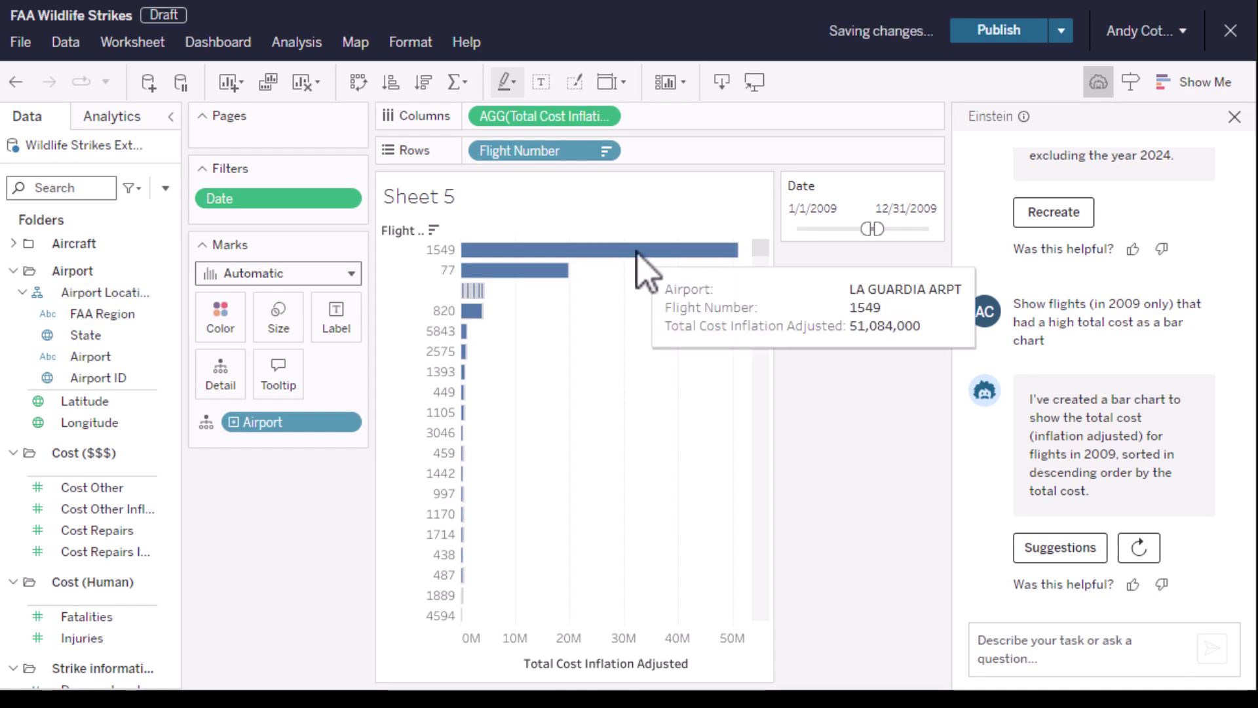